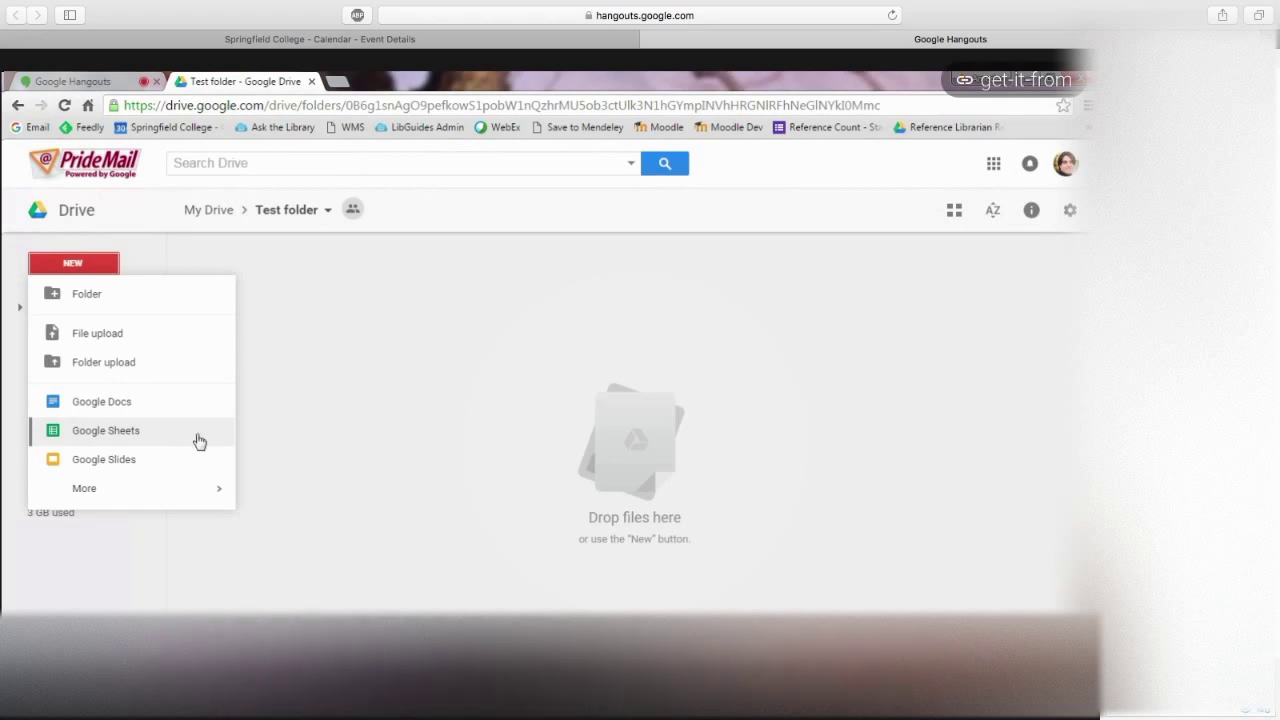
# Create a new Google Sheets spreadsheet in the shared Test folder, accepting the folder's sharing permissions.
pyautogui.click(299, 432)
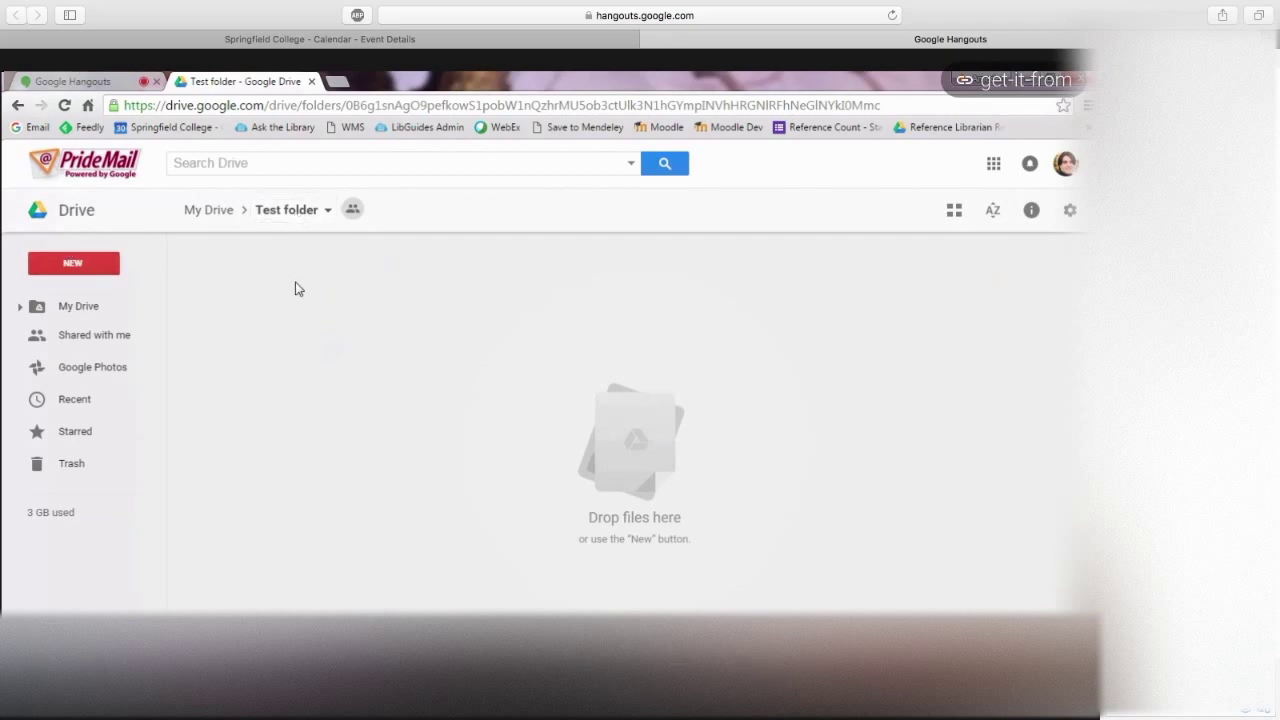
pyautogui.click(70, 265)
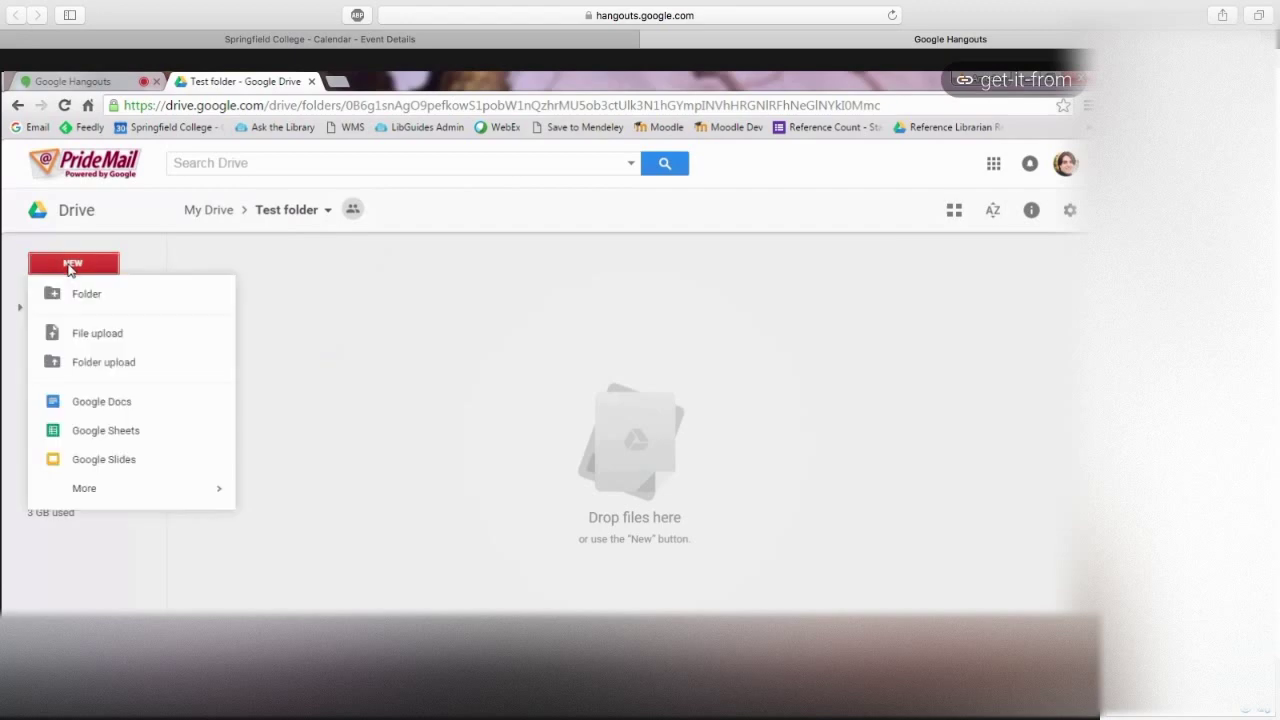
pyautogui.click(109, 438)
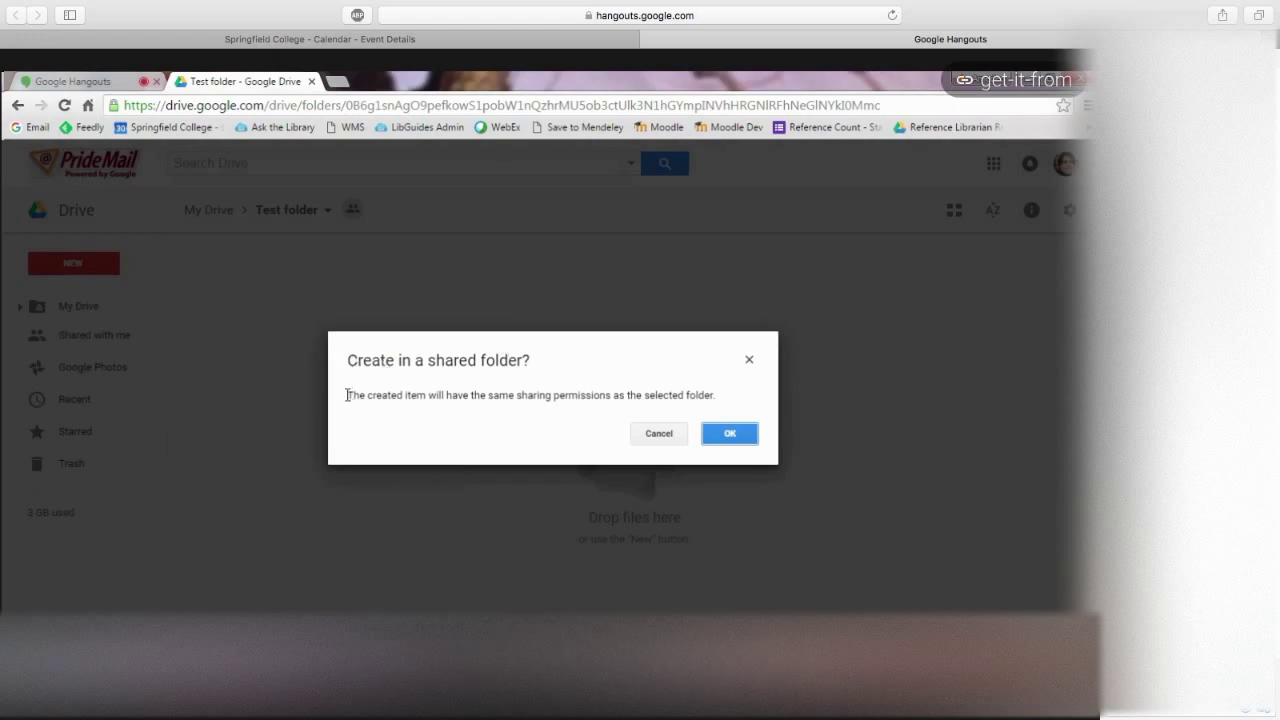
pyautogui.click(730, 433)
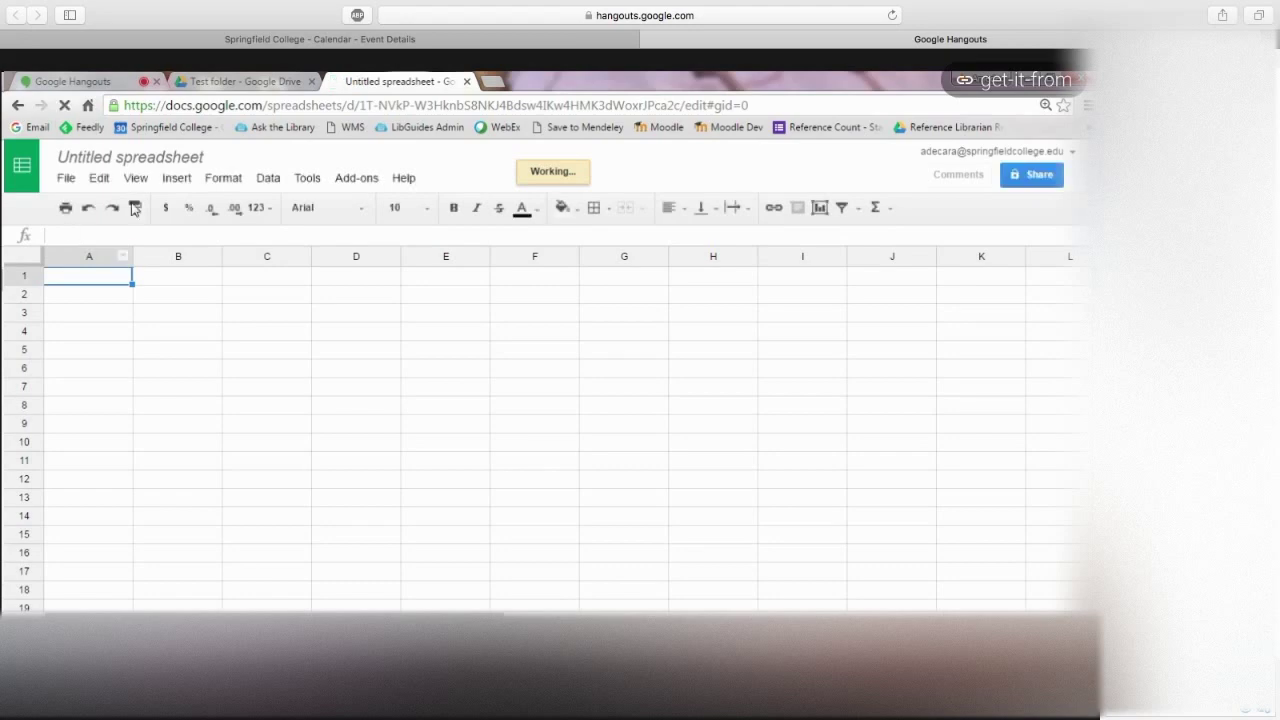
# Rename the untitled spreadsheet as "Mice spreadsheet".
pyautogui.click(80, 160)
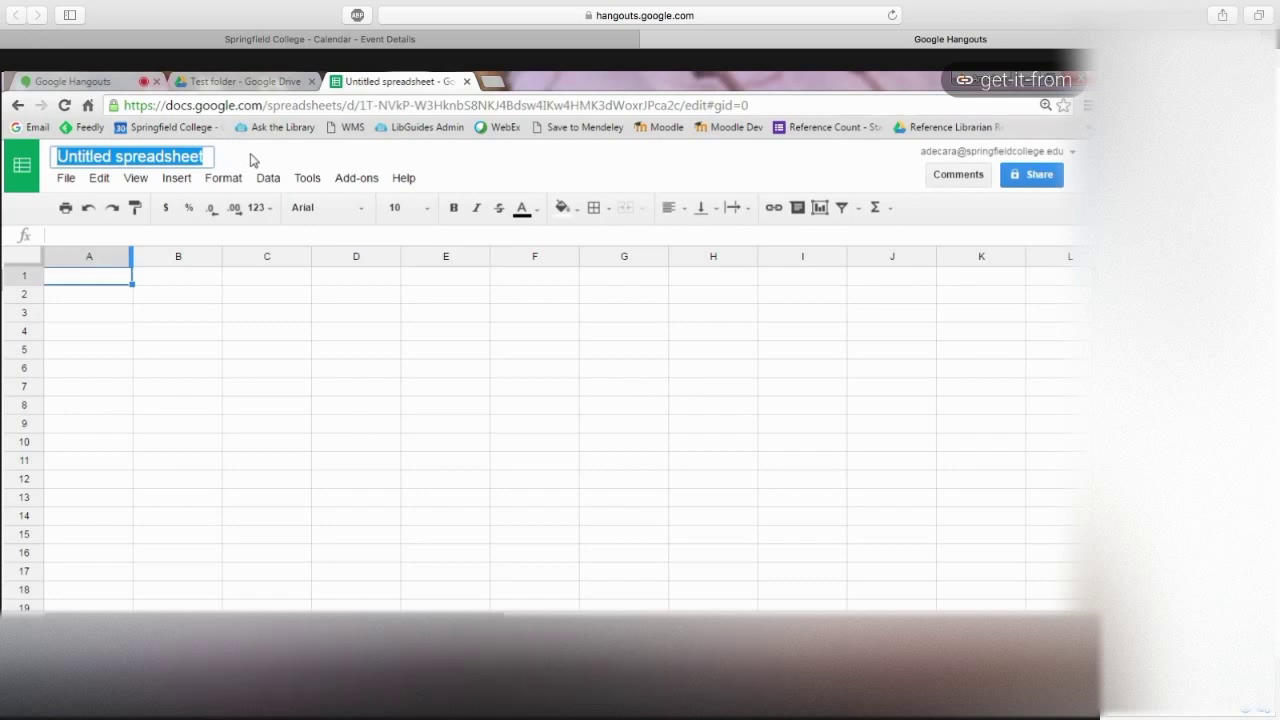
pyautogui.write('Mic')
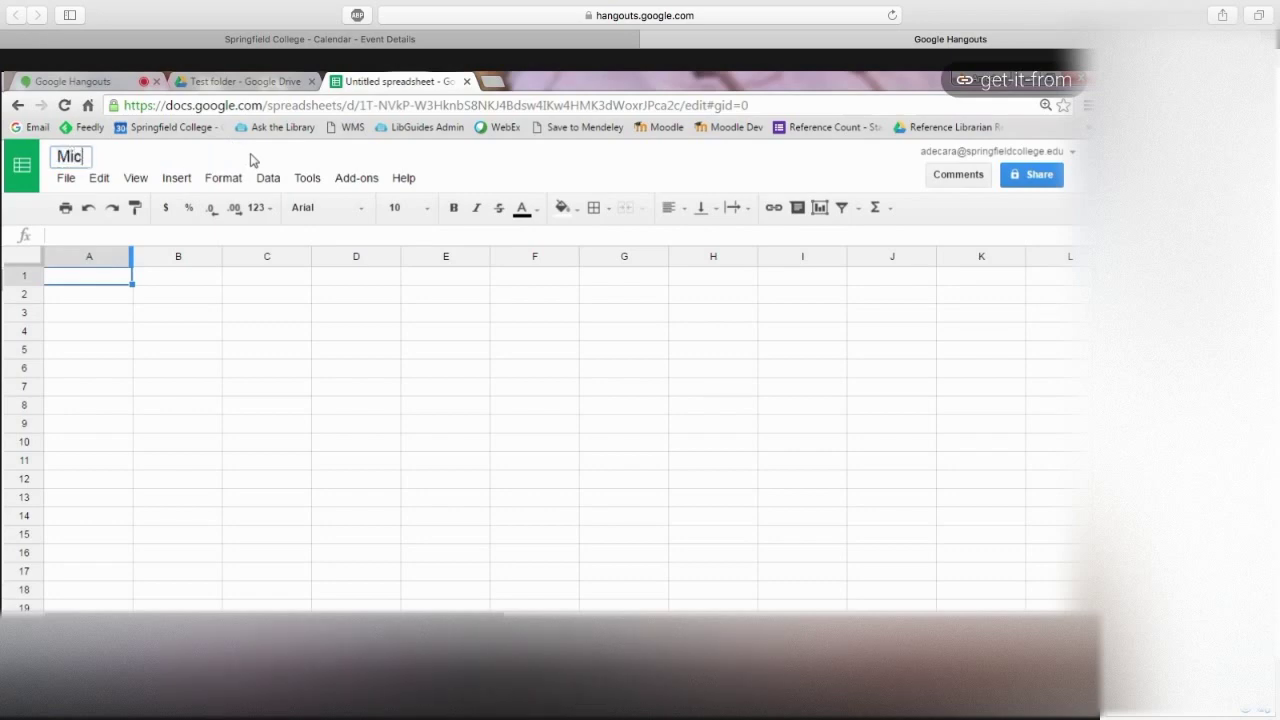
pyautogui.write('e spreadsheet')
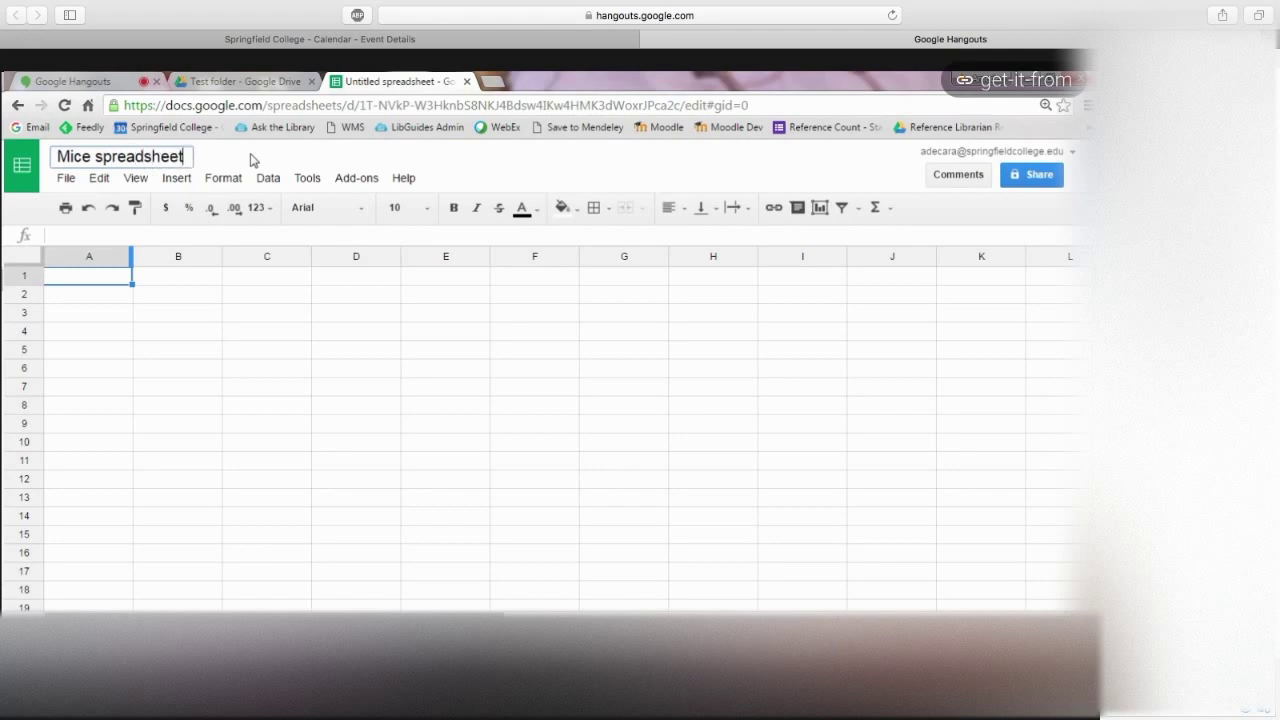
pyautogui.click(89, 277)
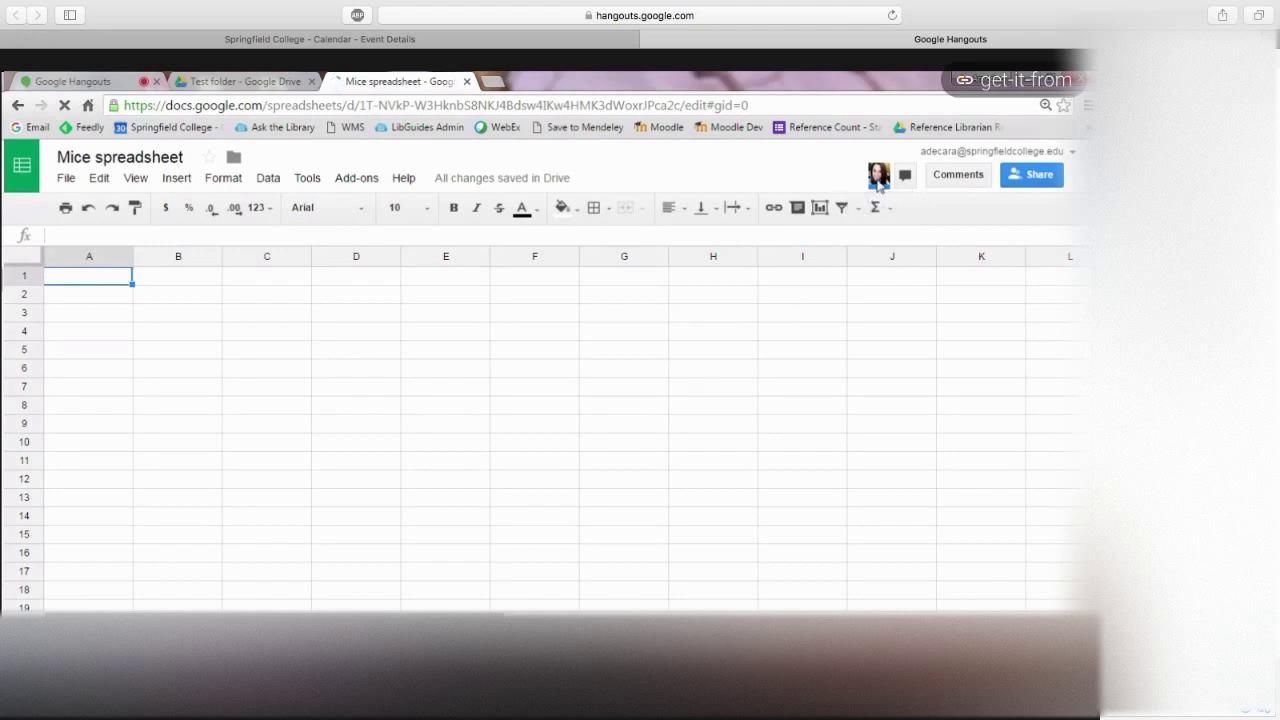
pyautogui.moveTo(878, 183)
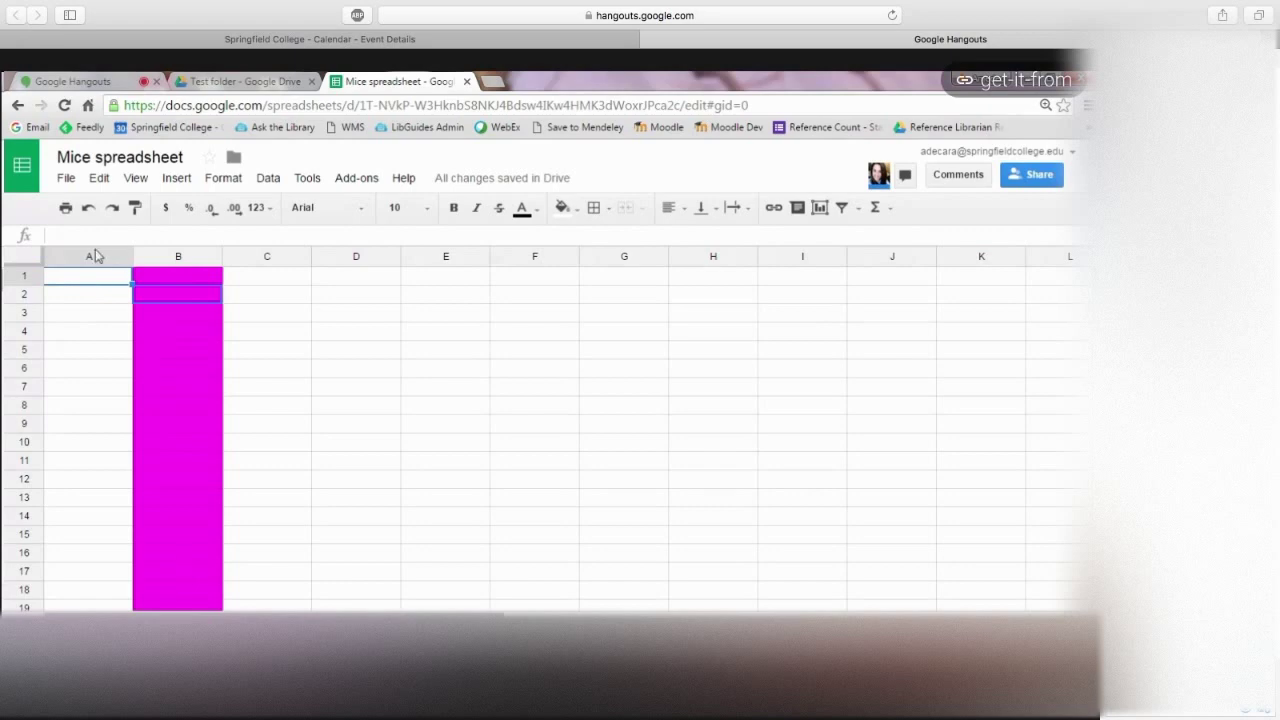
# Fill the whole of column D with purple from the bright colour row.
pyautogui.click(352, 254)
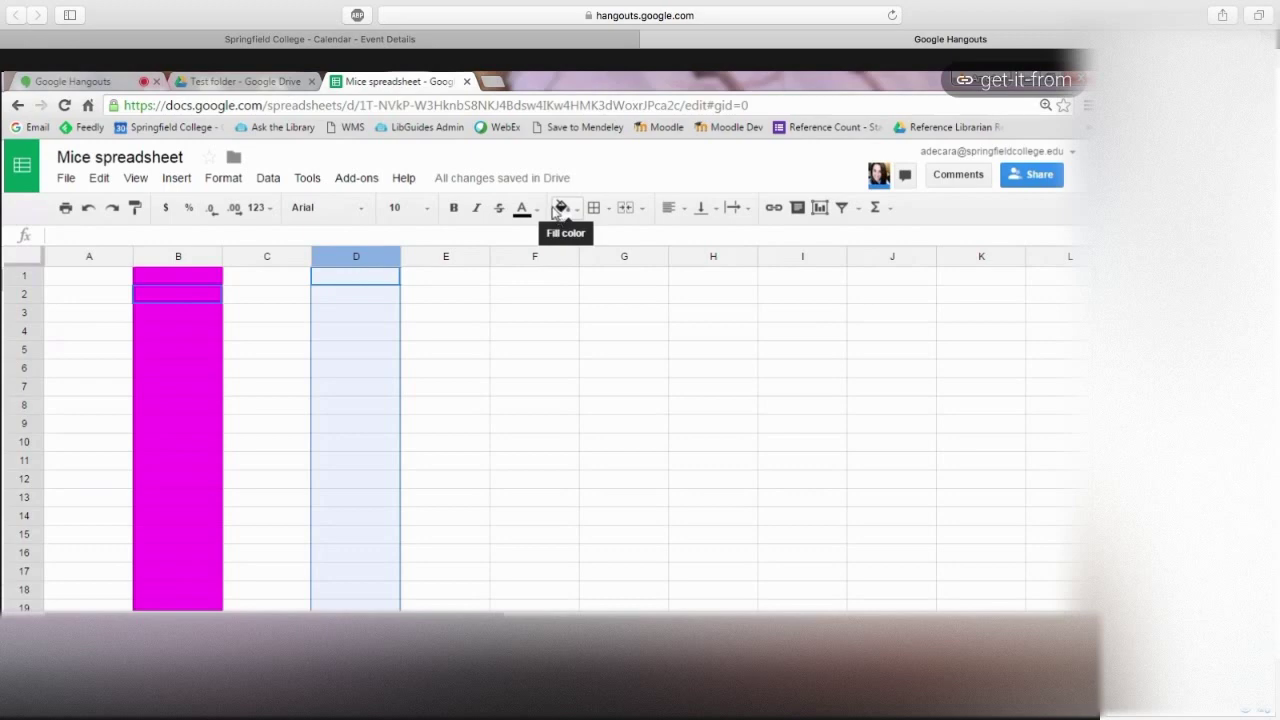
pyautogui.click(558, 208)
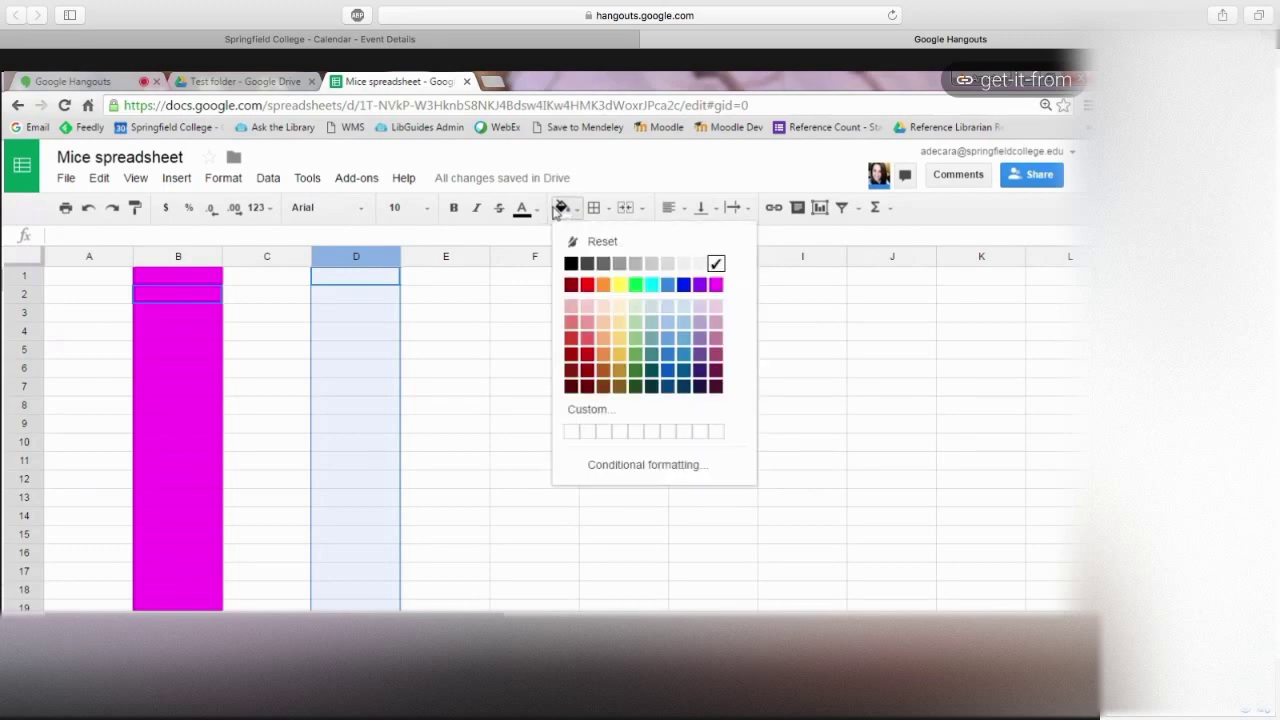
pyautogui.click(699, 286)
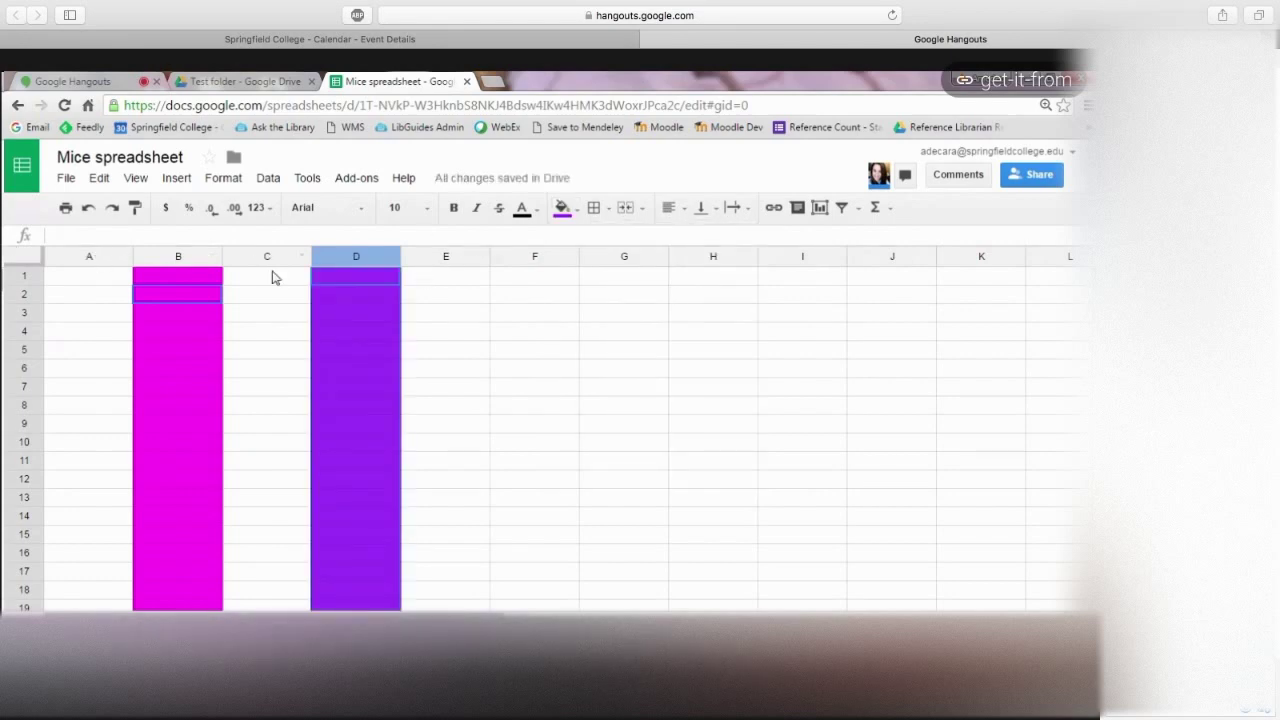
pyautogui.click(337, 257)
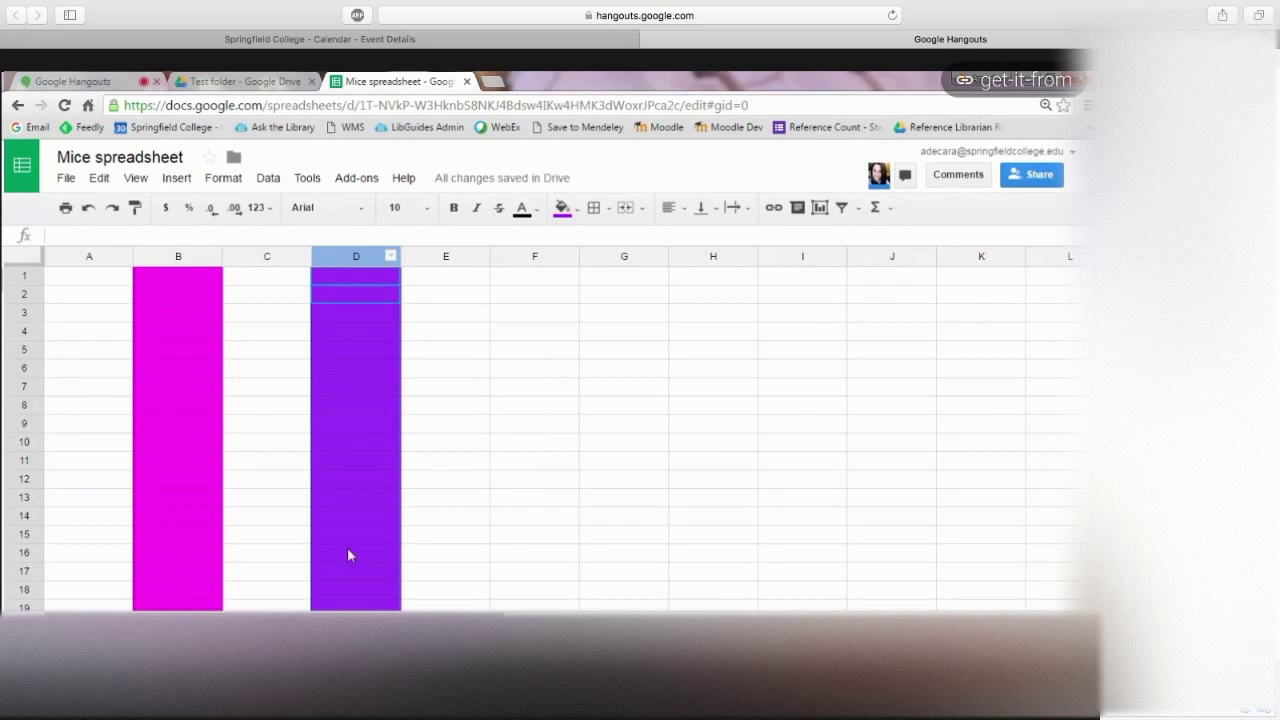
# Enter the headers "Name", "Response" and "Blah" in cells A1 to C1.
pyautogui.click(80, 278)
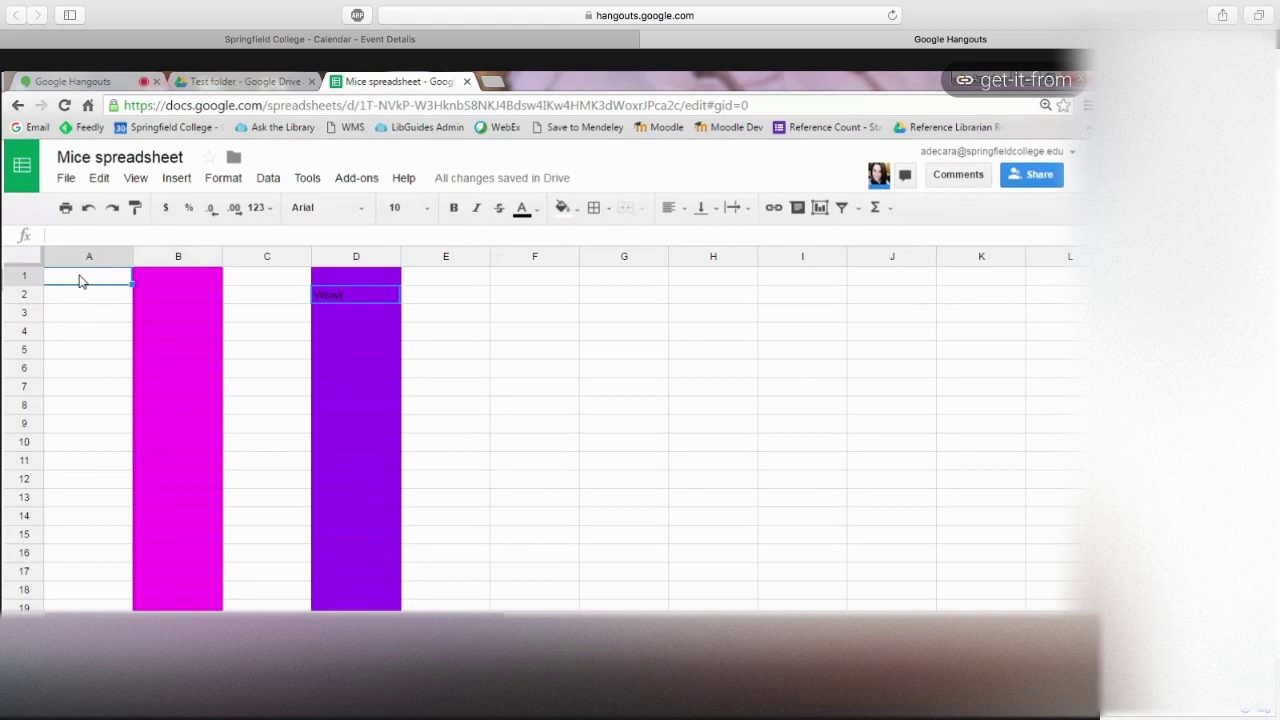
pyautogui.write('Nam')
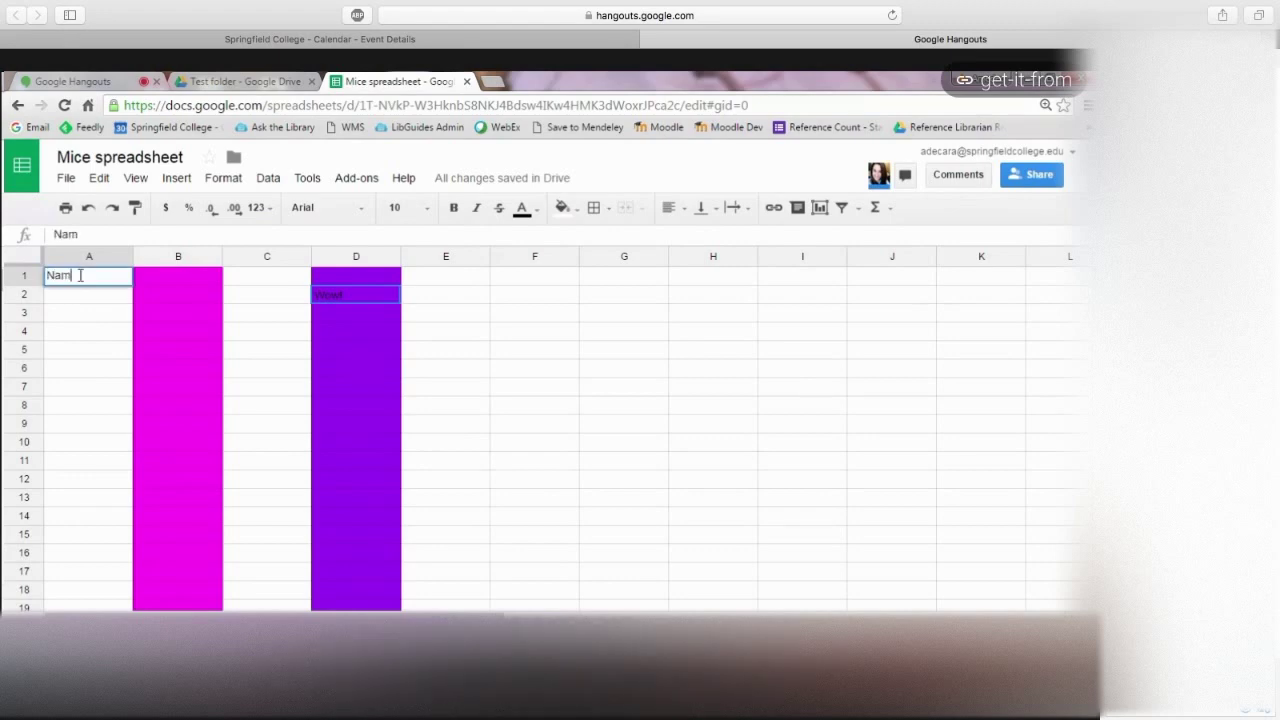
pyautogui.write('e')
pyautogui.click(157, 276)
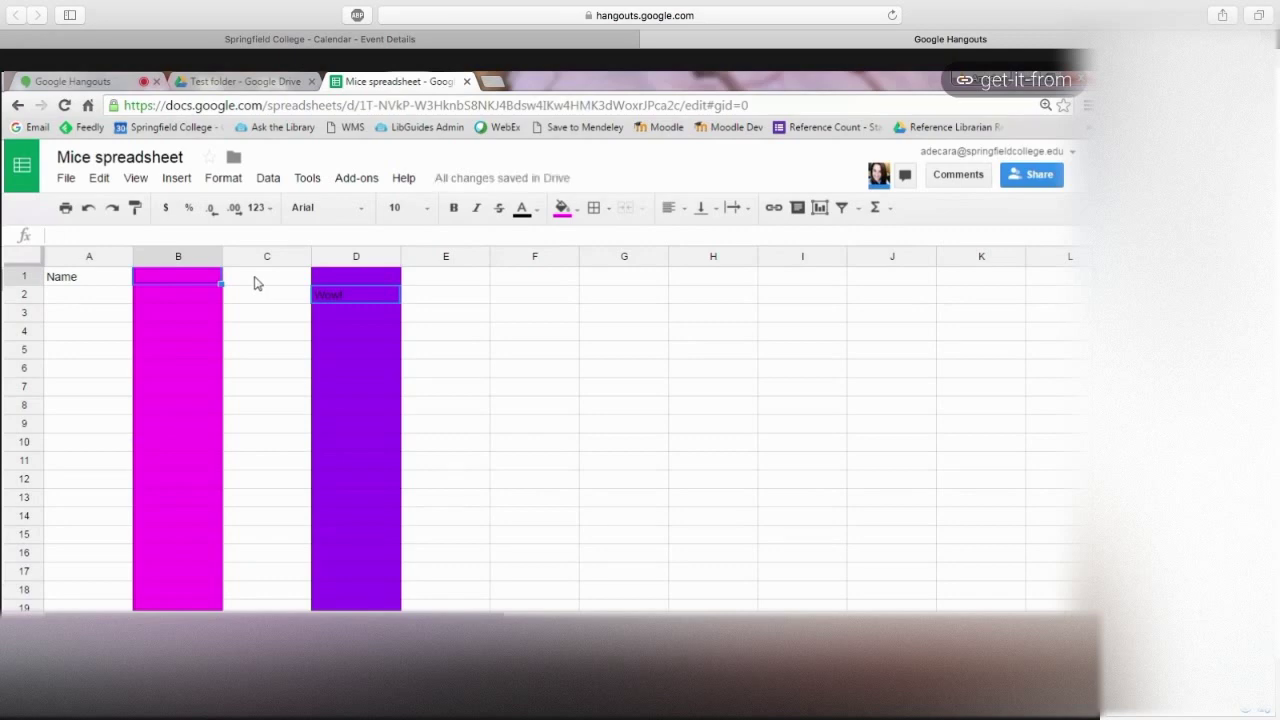
pyautogui.write('Responses')
pyautogui.click(257, 280)
pyautogui.write('Blah')
# Enter a first name in A2 with the response "Hi" in B2, and a second person's first name in A3.
pyautogui.click(106, 305)
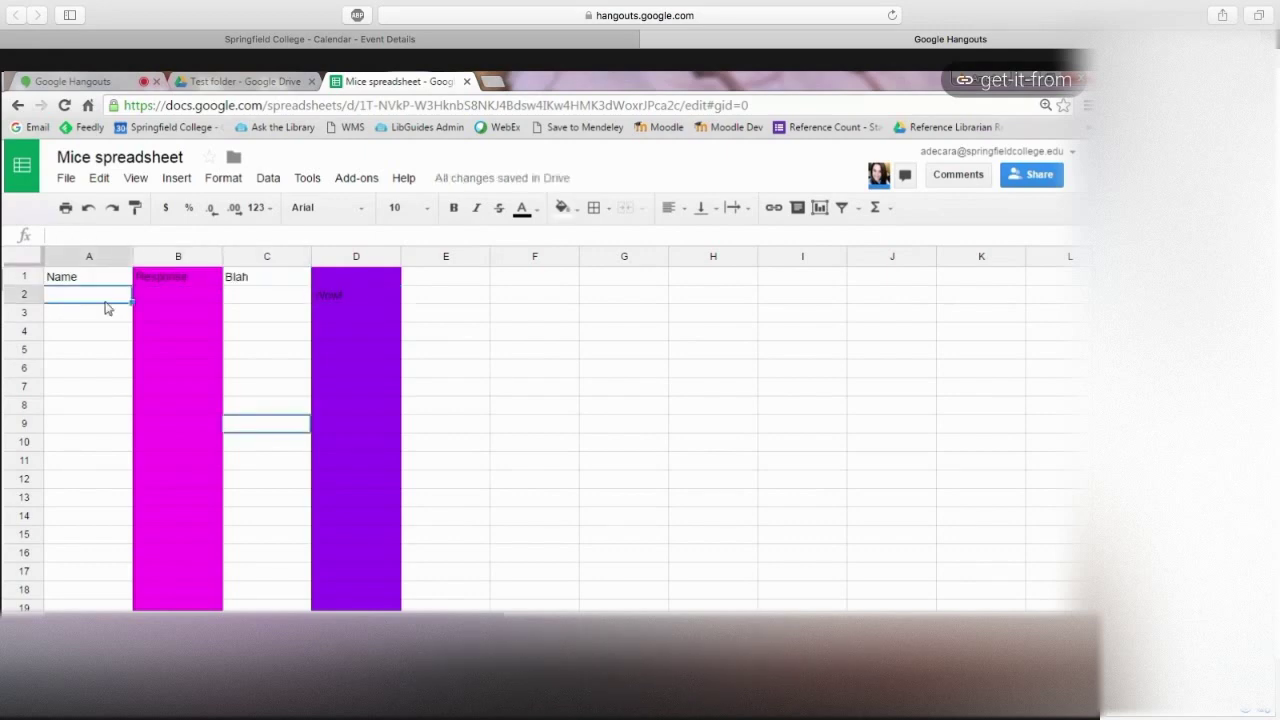
pyautogui.write('Amedeo')
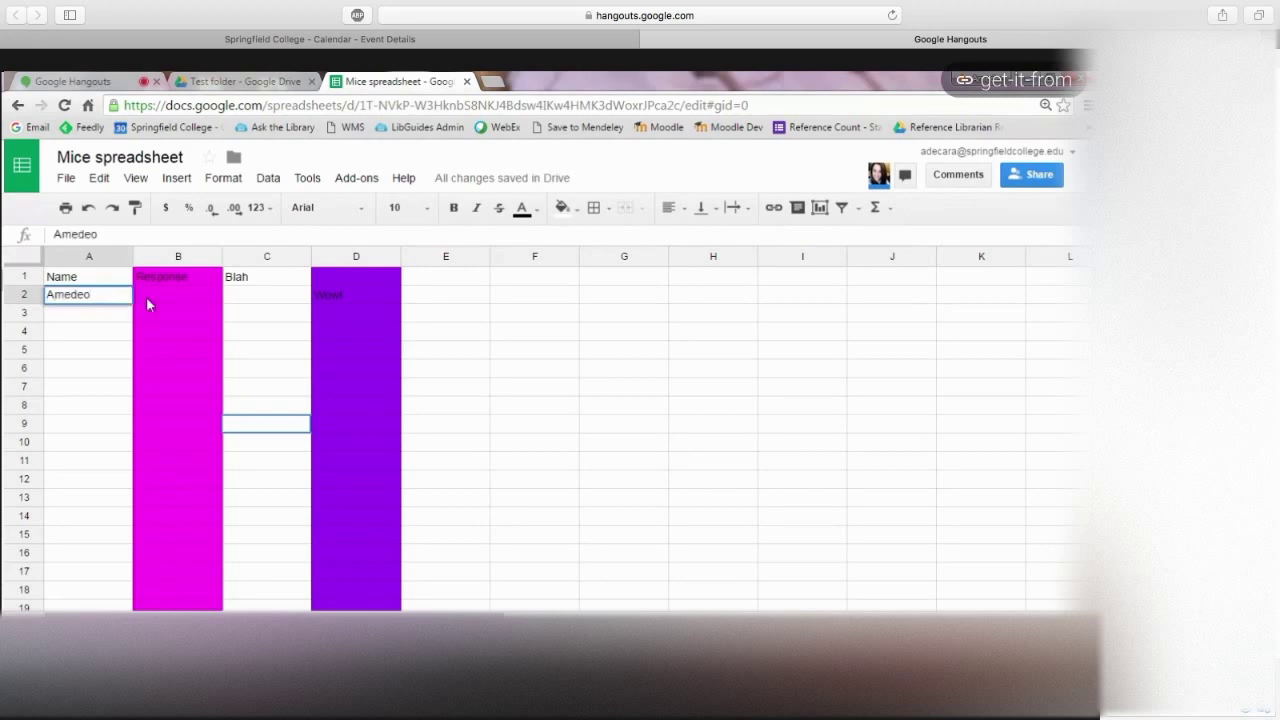
pyautogui.click(150, 296)
pyautogui.write('Hi')
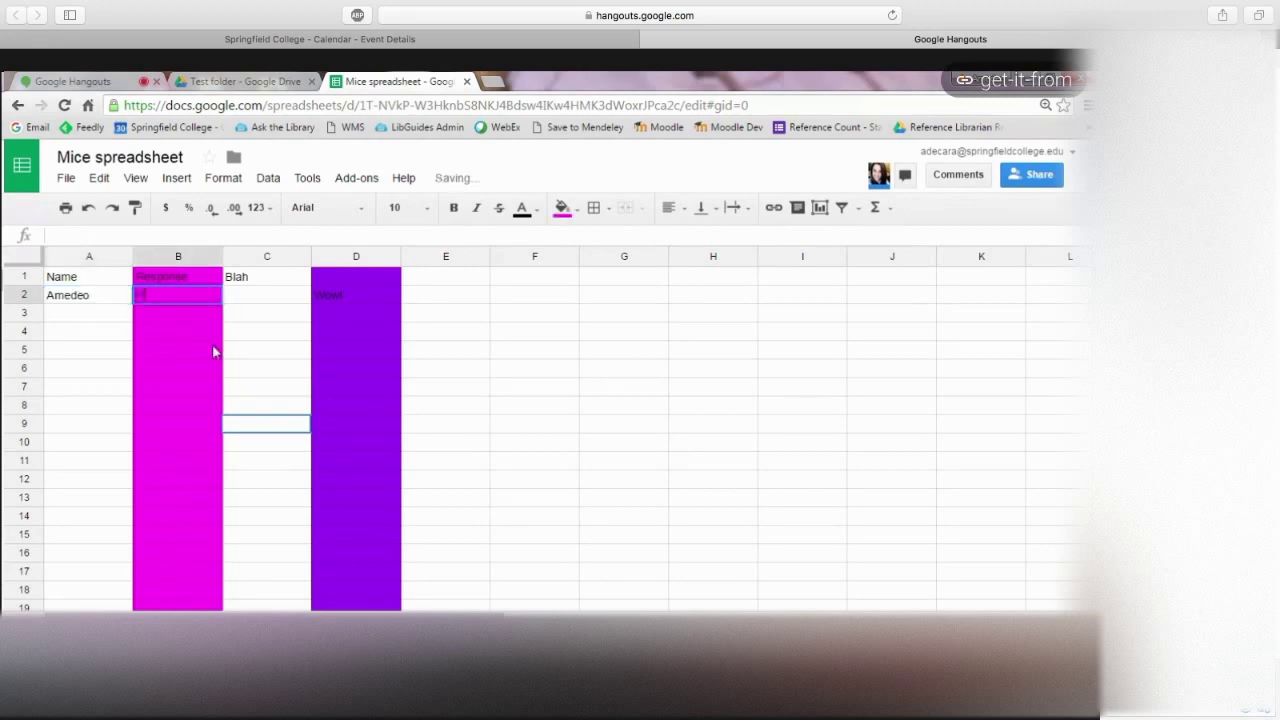
pyautogui.click(74, 321)
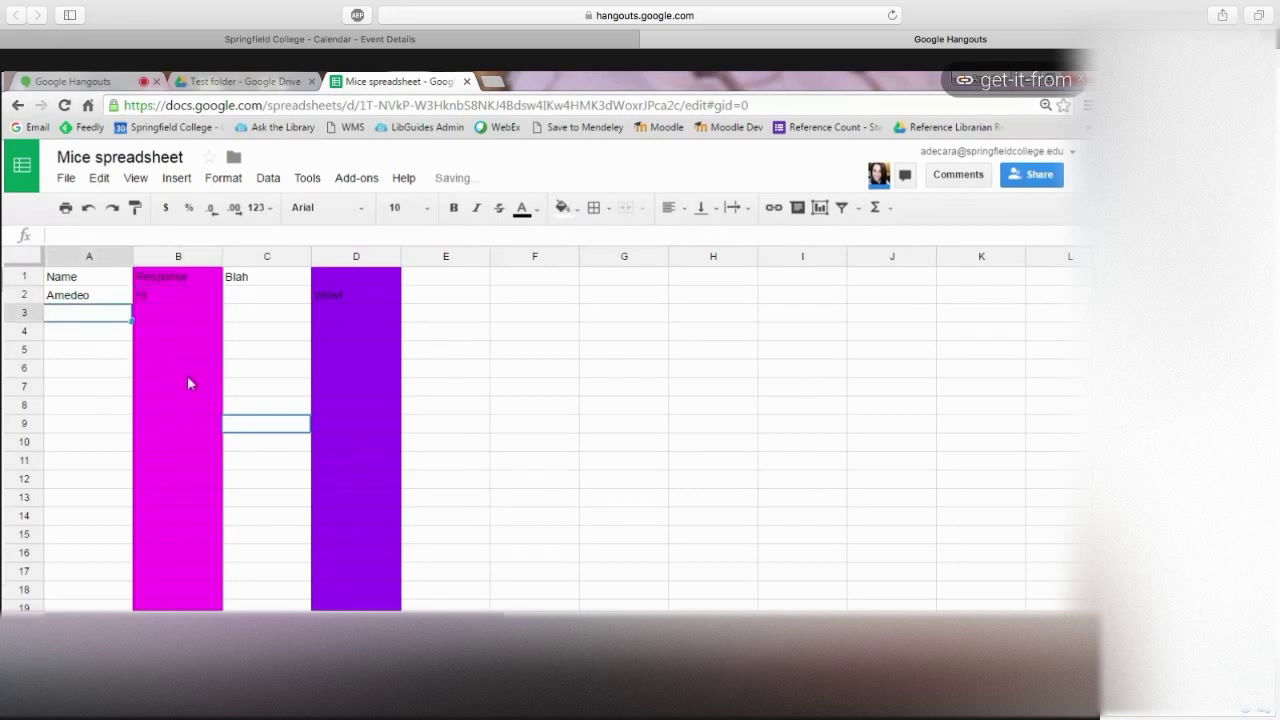
pyautogui.write('John')
pyautogui.press('Return')
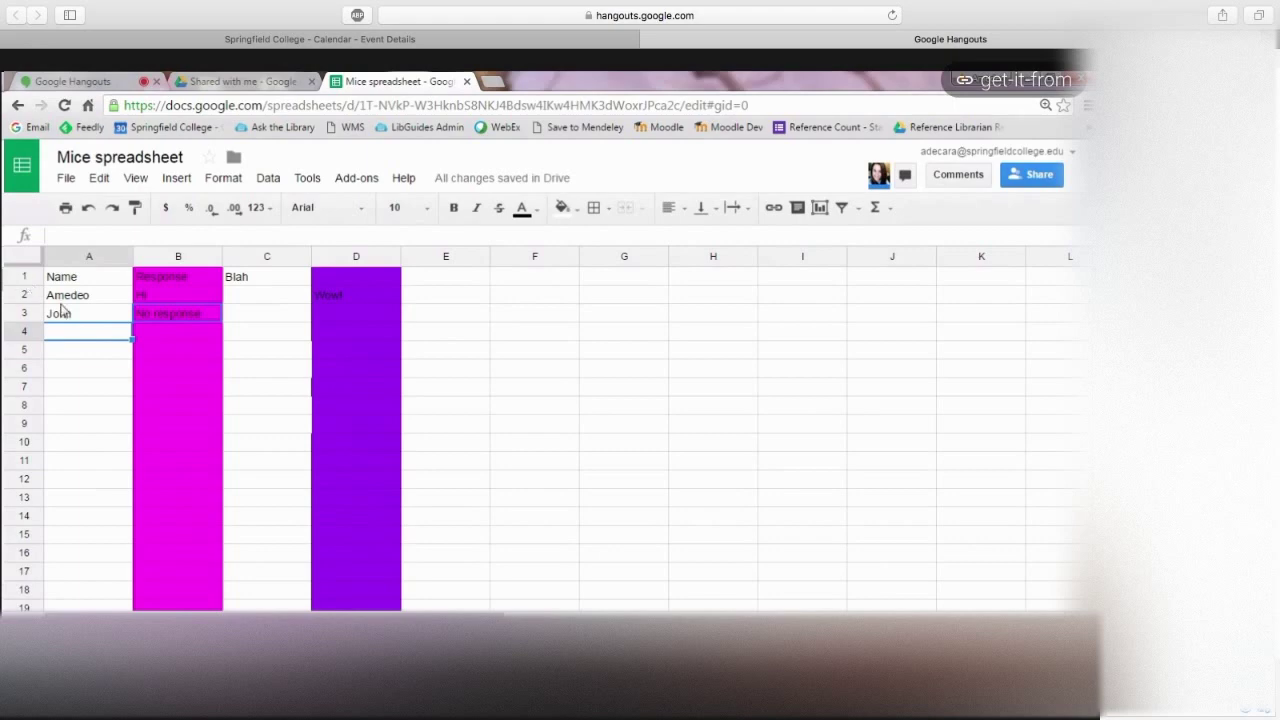
# Freeze 1 row so the header row stays in place, and check it against the lower rows of the sheet.
pyautogui.scroll(-3, 226, 406)
pyautogui.scroll(3, 228, 405)
pyautogui.scroll(-20, 228, 405)
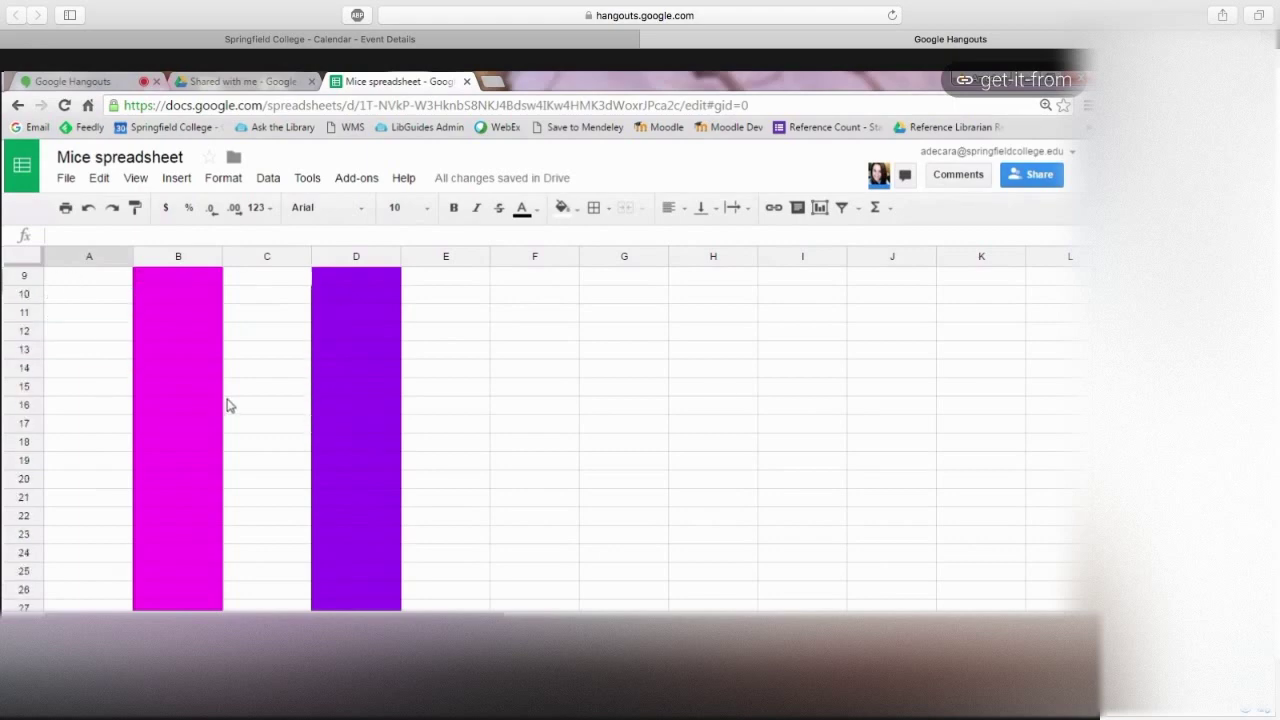
pyautogui.scroll(9, 228, 404)
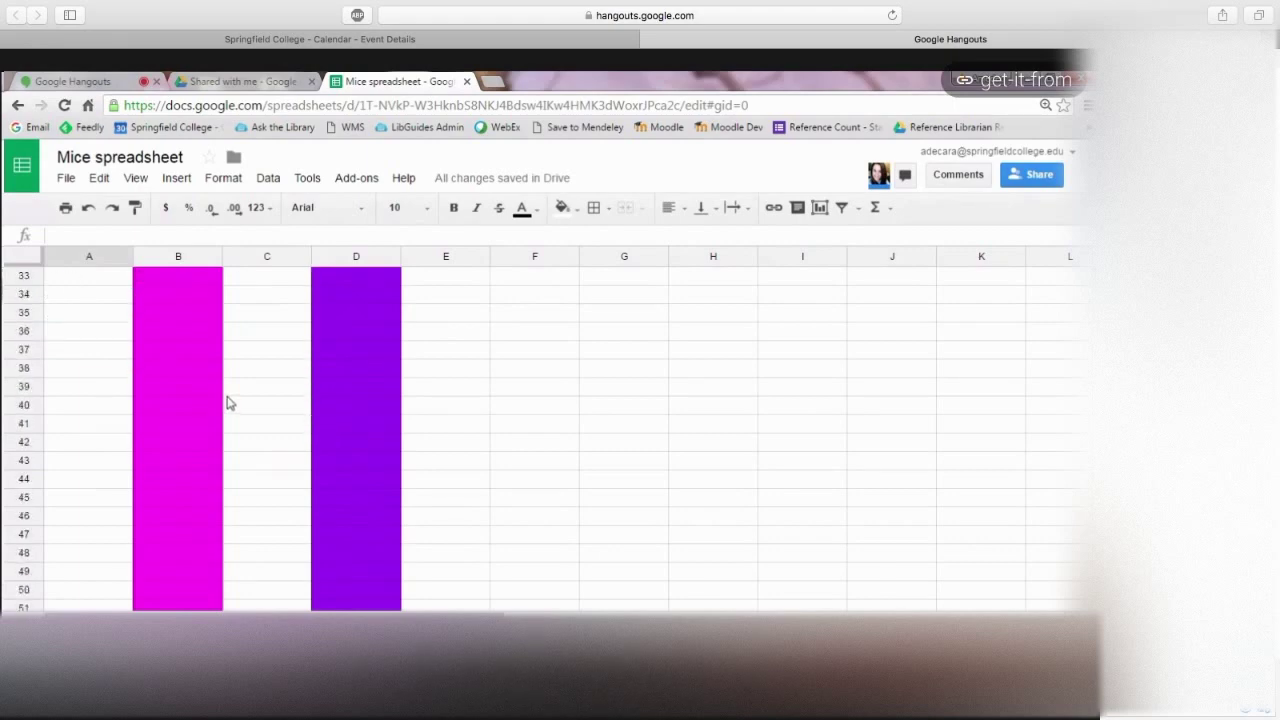
pyautogui.scroll(3, 227, 402)
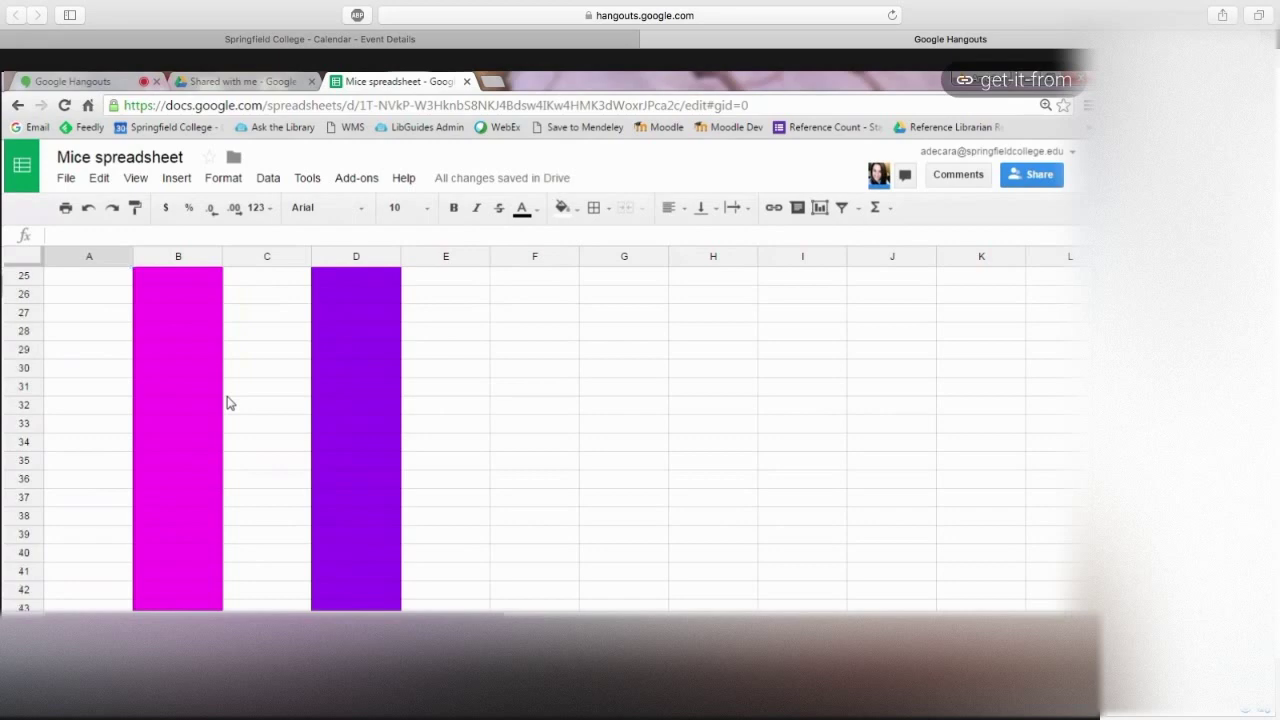
pyautogui.scroll(5, 218, 411)
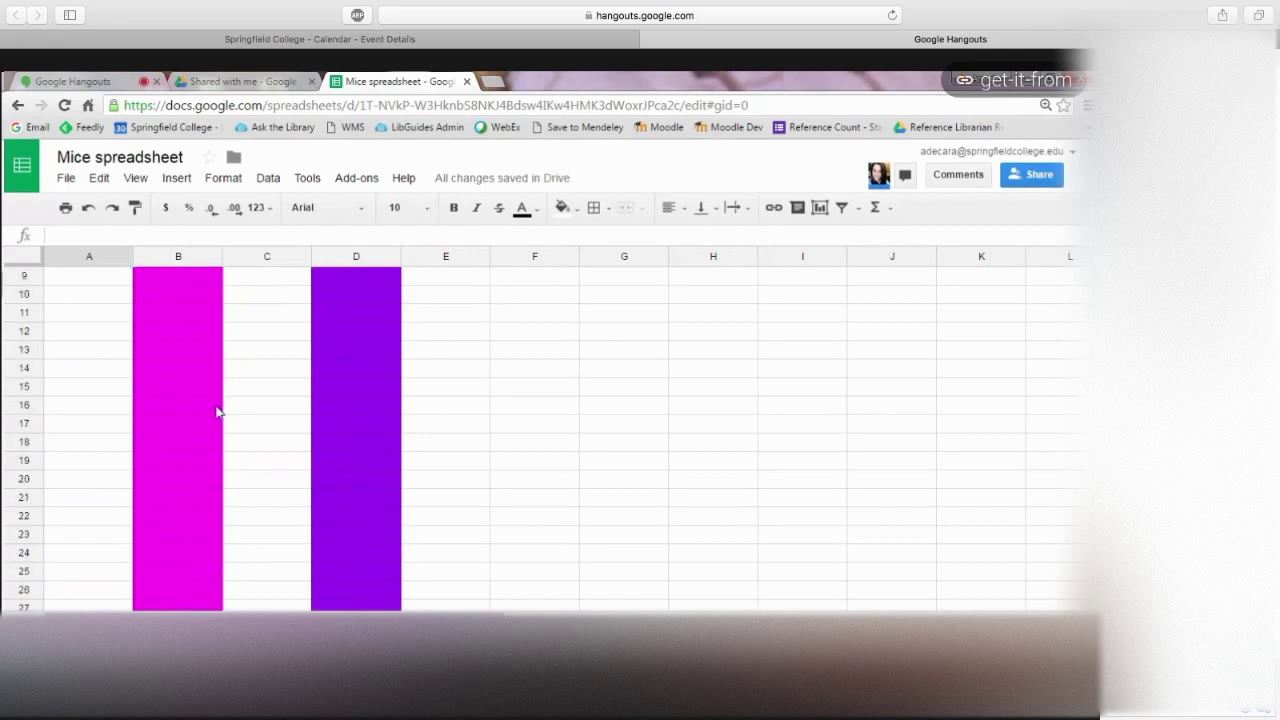
pyautogui.scroll(3, 218, 411)
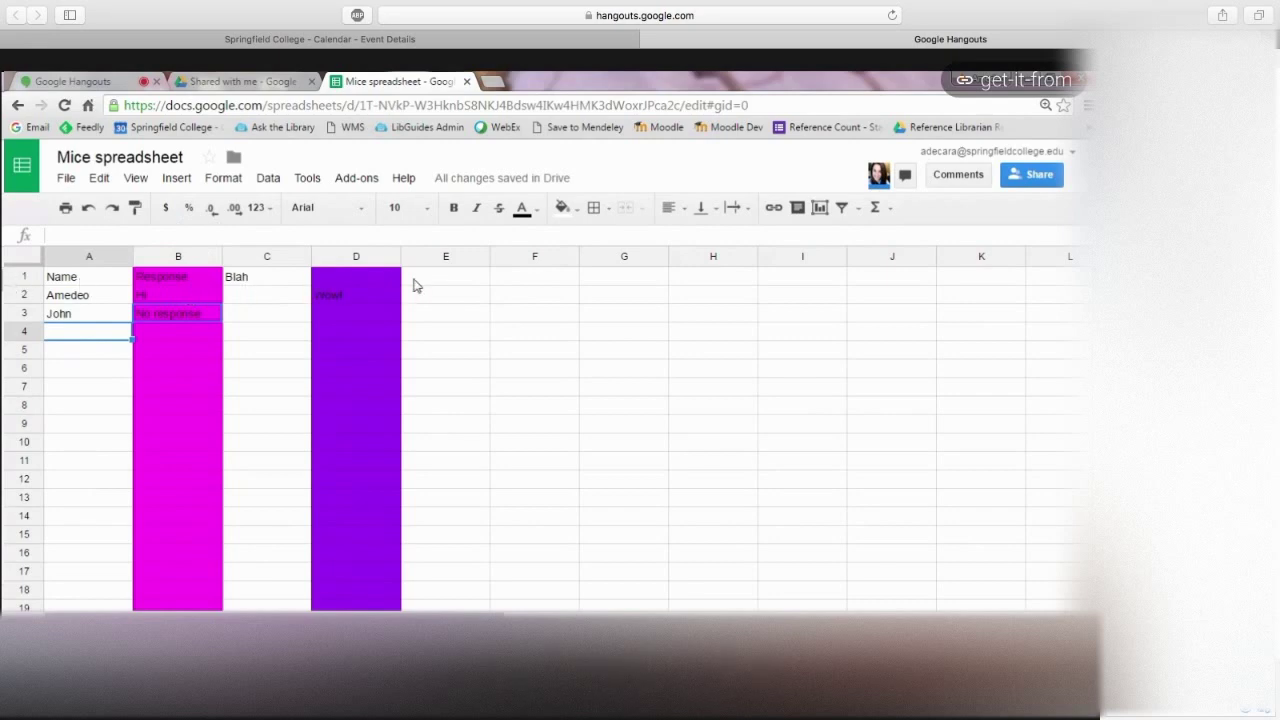
pyautogui.click(136, 178)
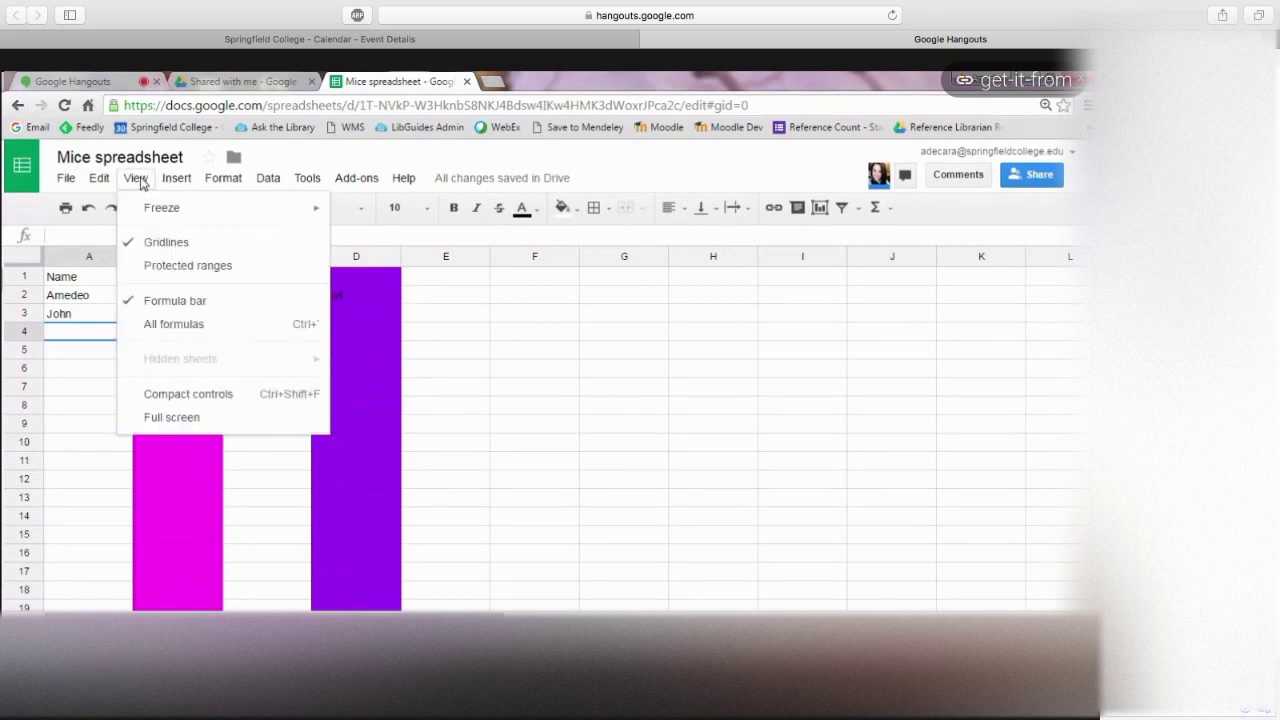
pyautogui.moveTo(150, 215)
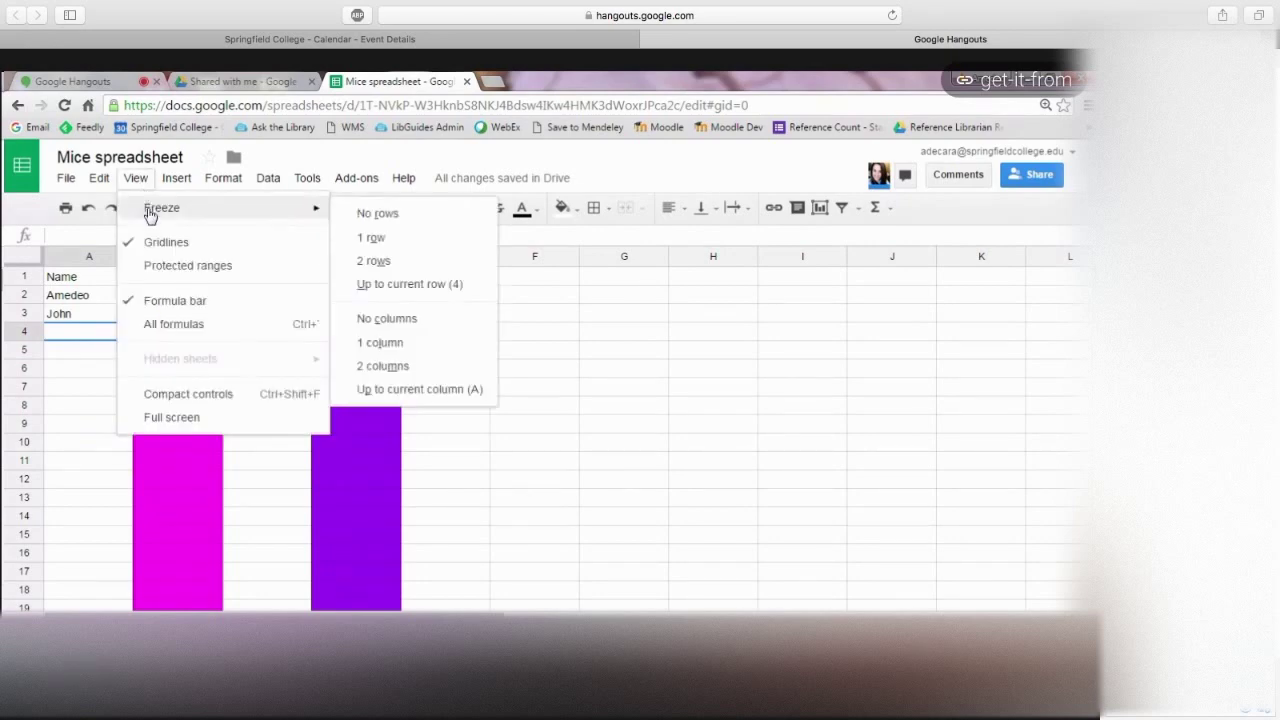
pyautogui.click(372, 238)
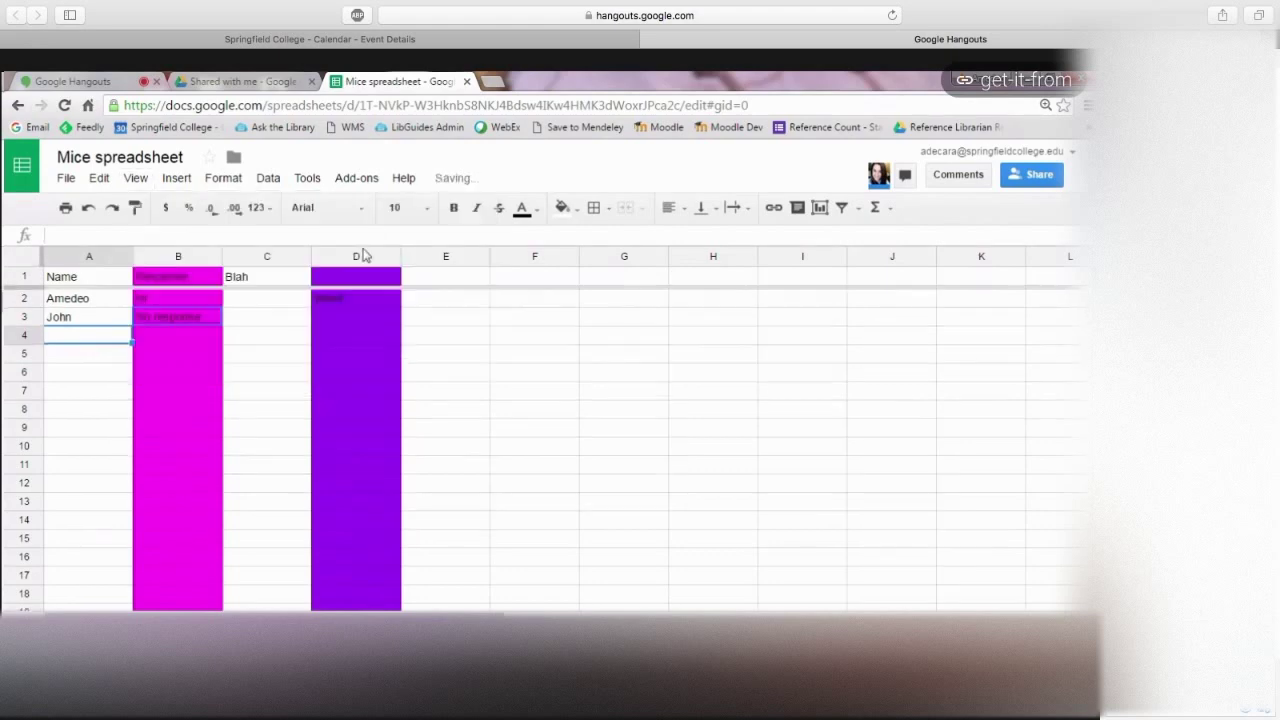
pyautogui.scroll(-5, 142, 427)
pyautogui.scroll(5, 142, 425)
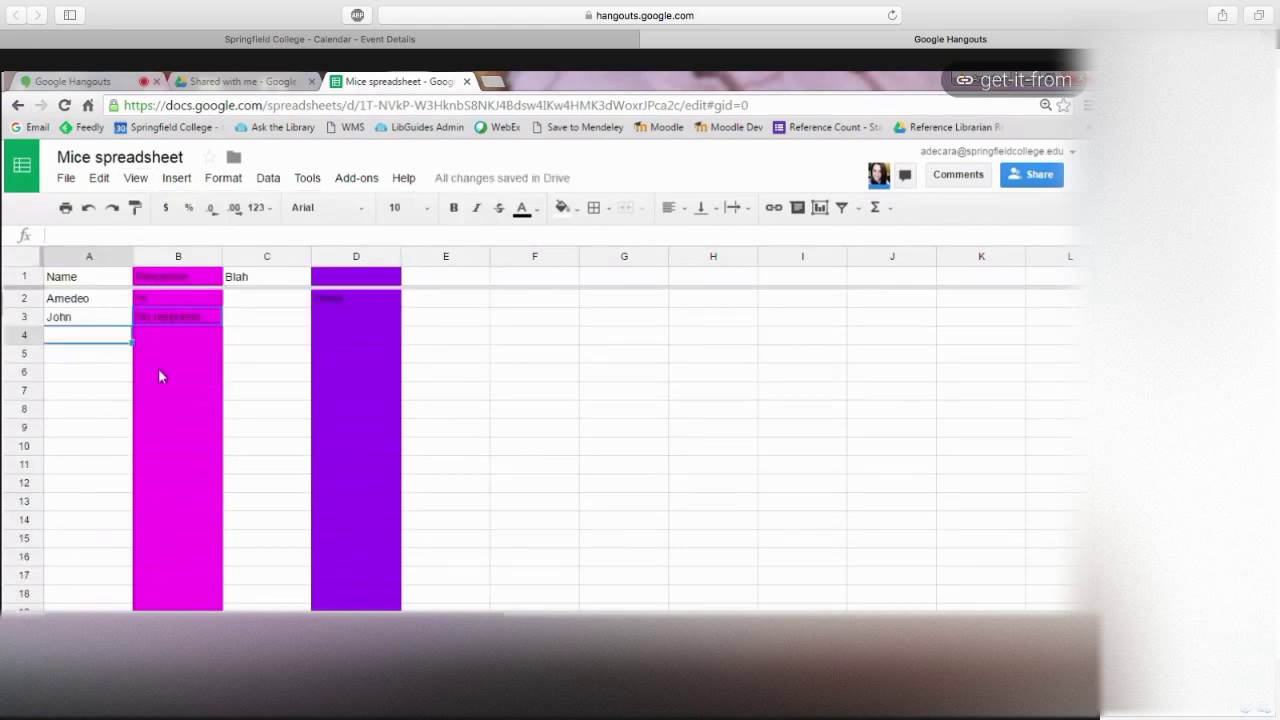
pyautogui.scroll(-10, 283, 342)
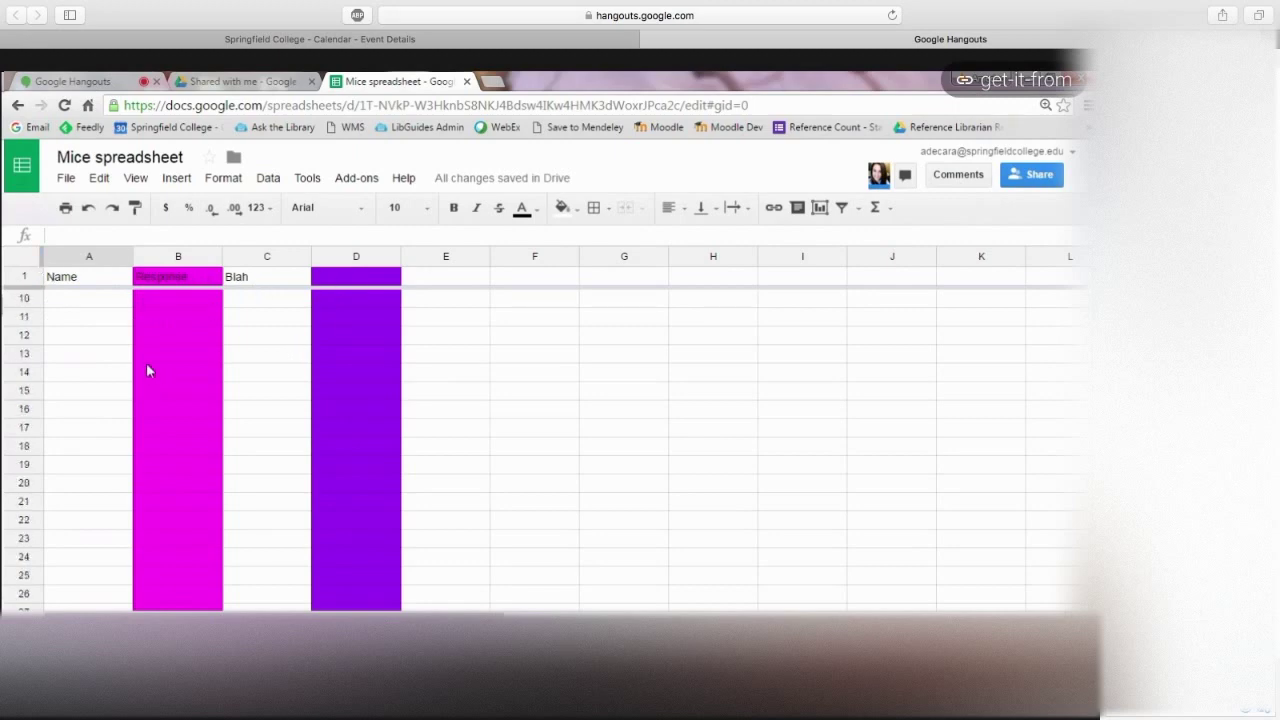
pyautogui.scroll(8, 146, 371)
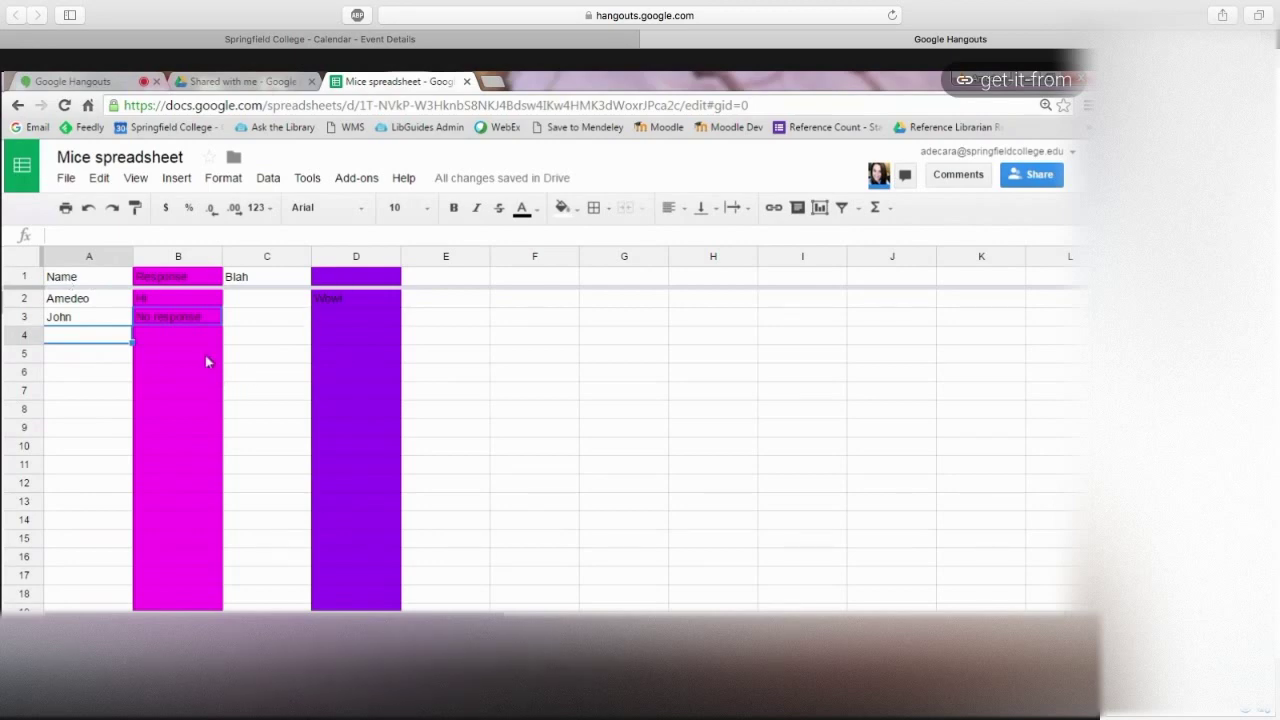
# Review the spreadsheet's sharing settings and close them without adding anyone.
pyautogui.click(1036, 178)
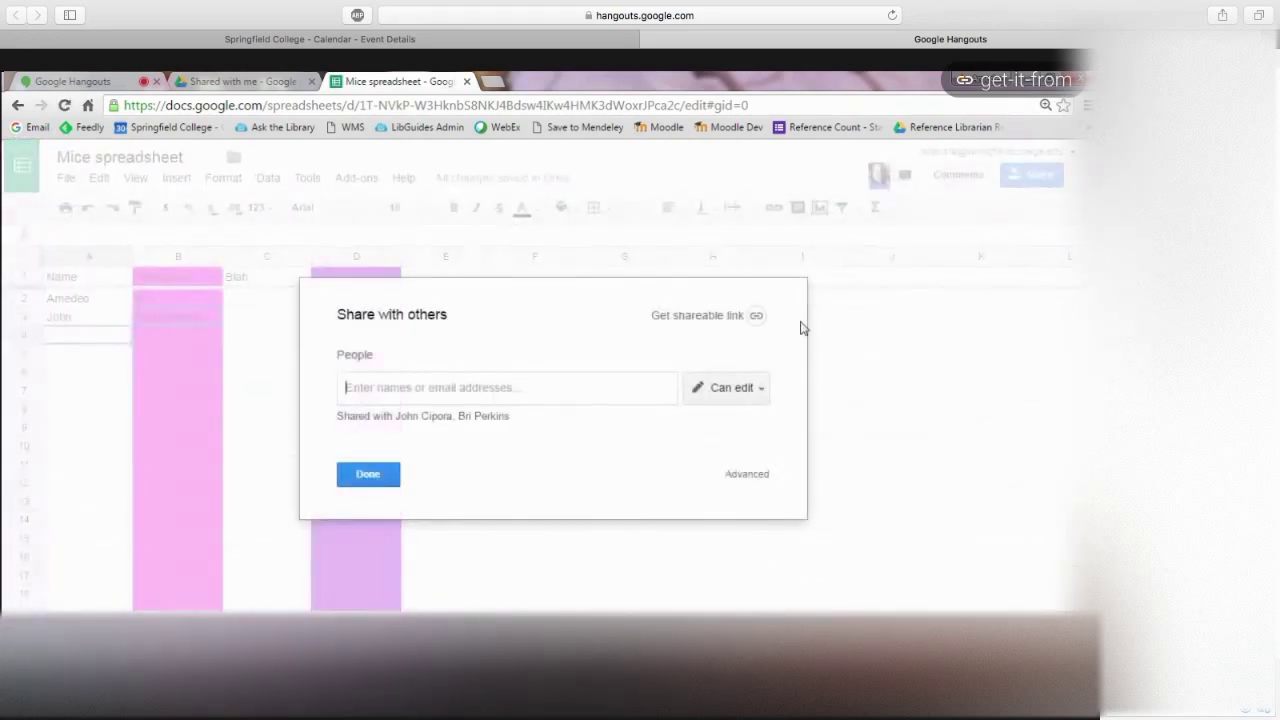
pyautogui.click(369, 475)
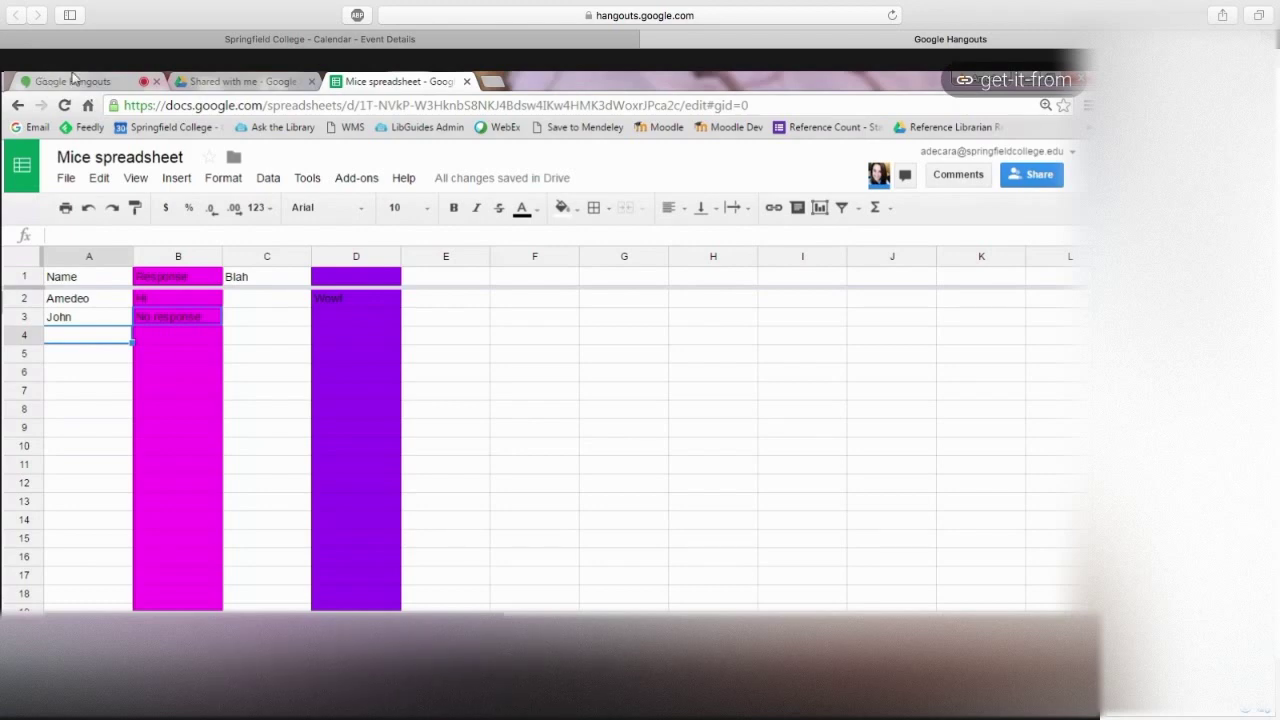
# Switch to the Google Hangouts call controls and unmute the microphone.
pyautogui.moveTo(507, 148)
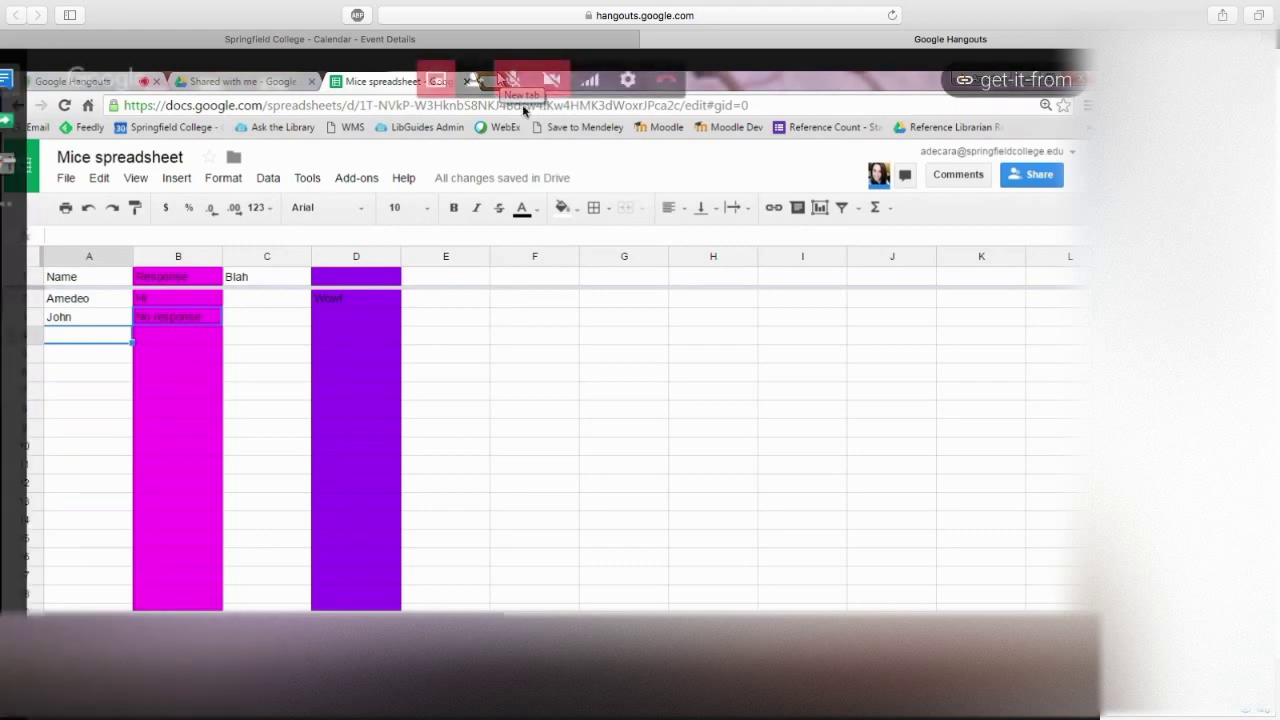
pyautogui.click(507, 90)
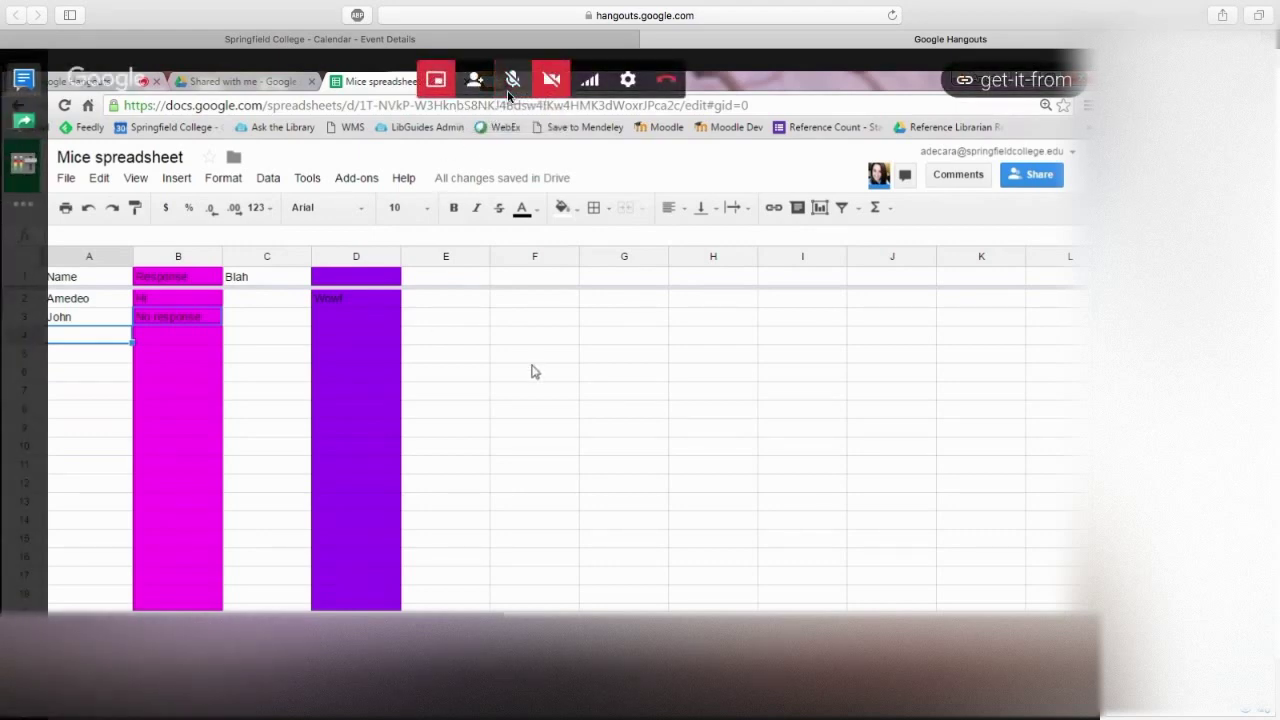